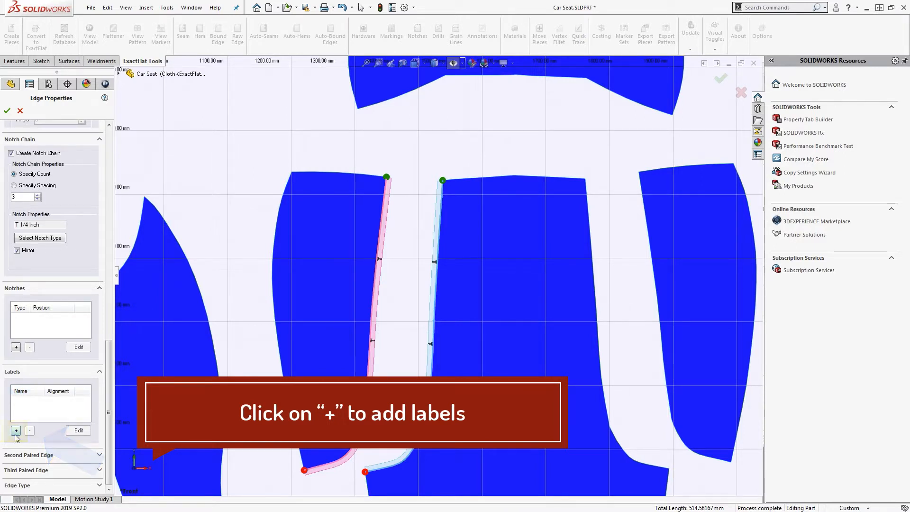
# - Add a new edge label to the seam and choose Pieces as its label type
pyautogui.click(17, 430)
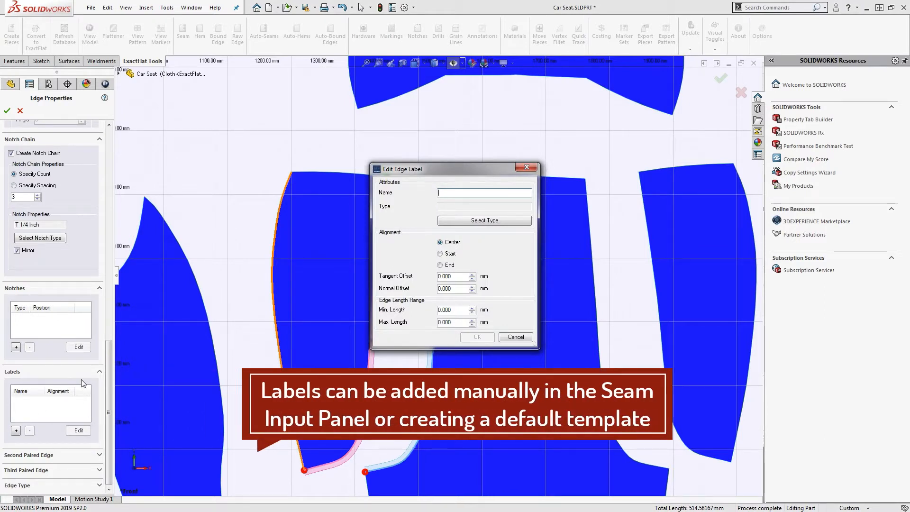
pyautogui.click(486, 221)
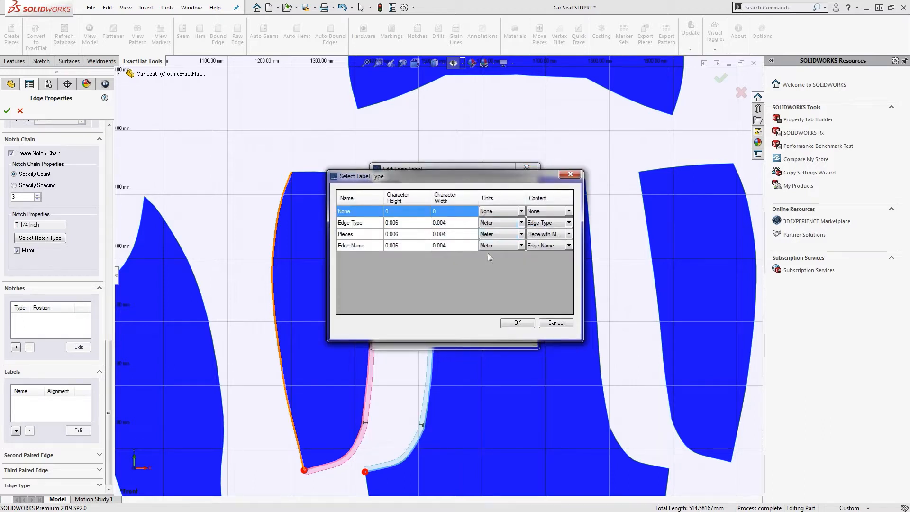
pyautogui.click(358, 226)
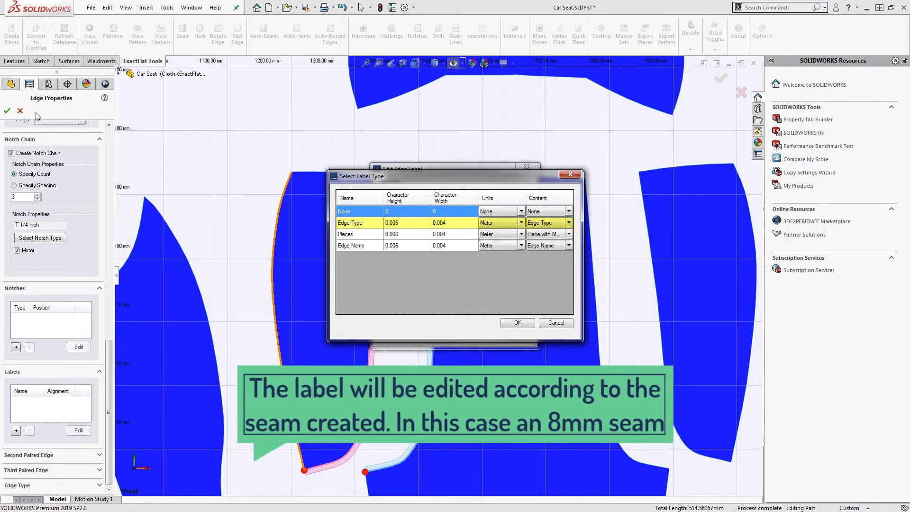
pyautogui.click(349, 236)
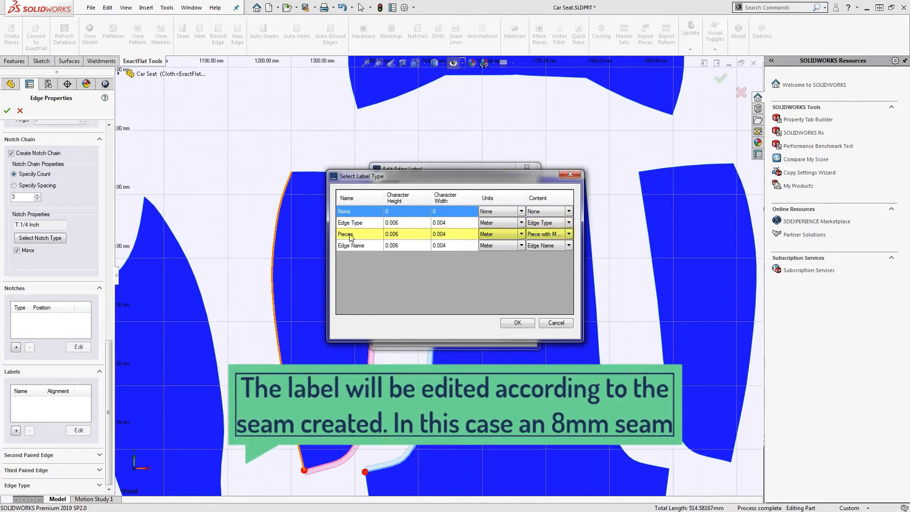
pyautogui.click(350, 236)
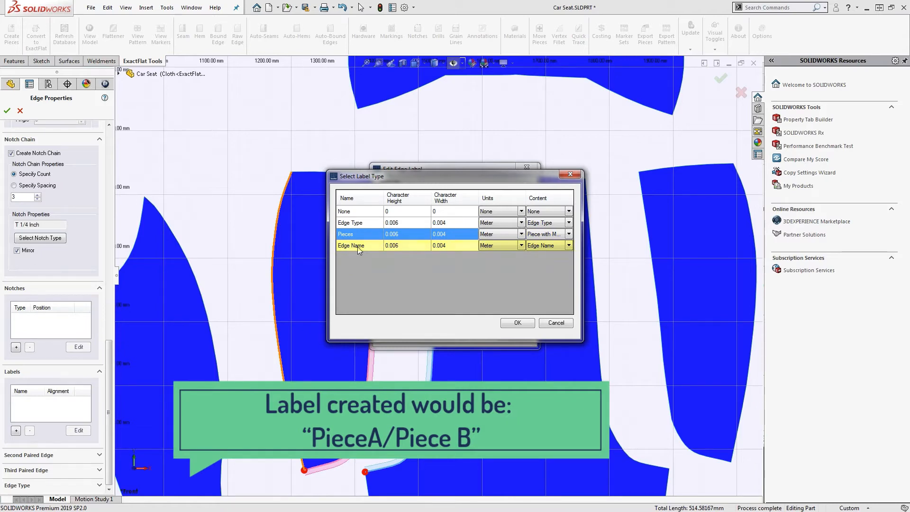
pyautogui.click(515, 323)
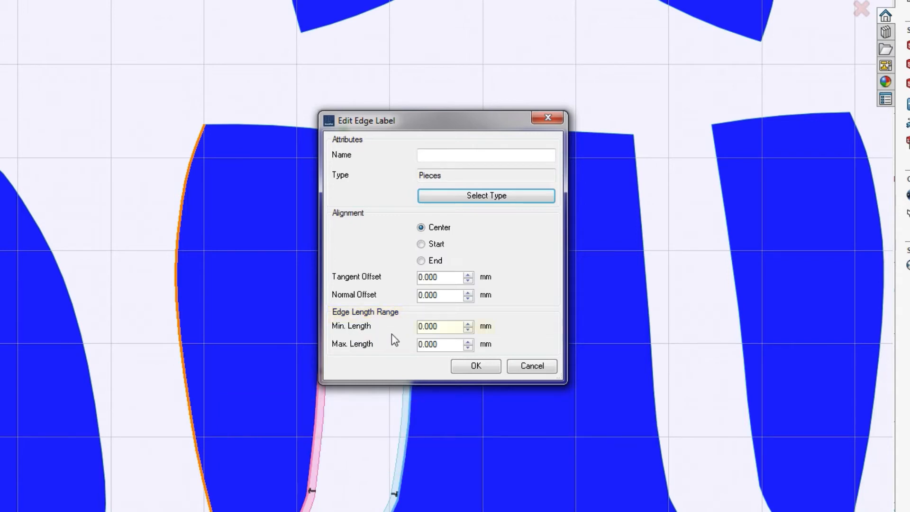
# - Set the label's minimum edge length to 1000 mm
pyautogui.moveTo(447, 329); pyautogui.dragTo(416, 328)
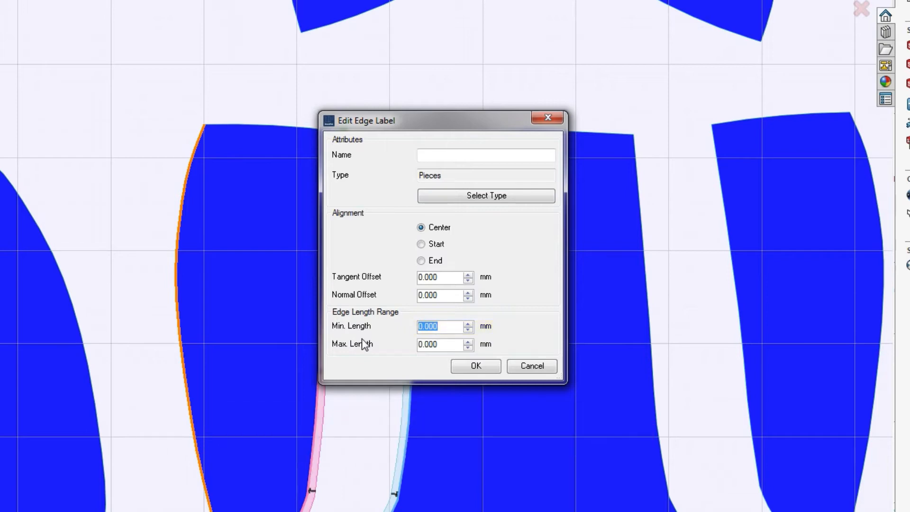
pyautogui.write('1000')
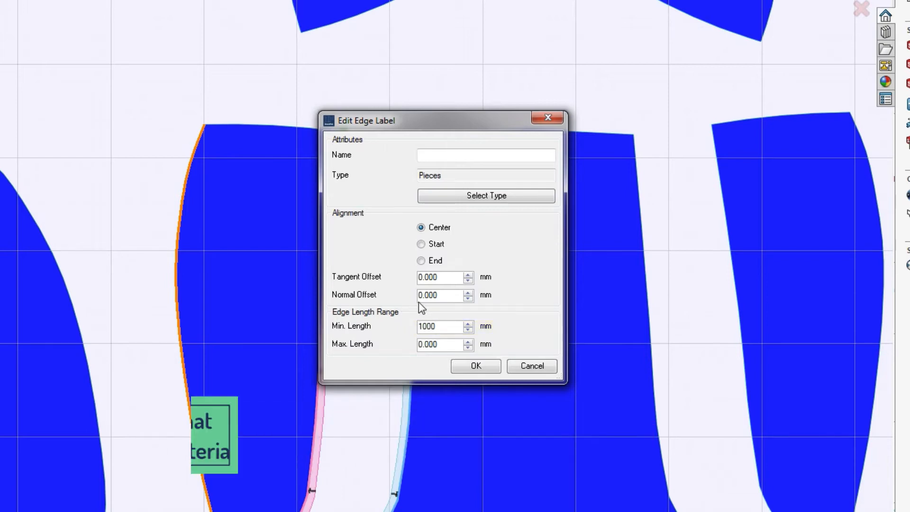
pyautogui.click(439, 296)
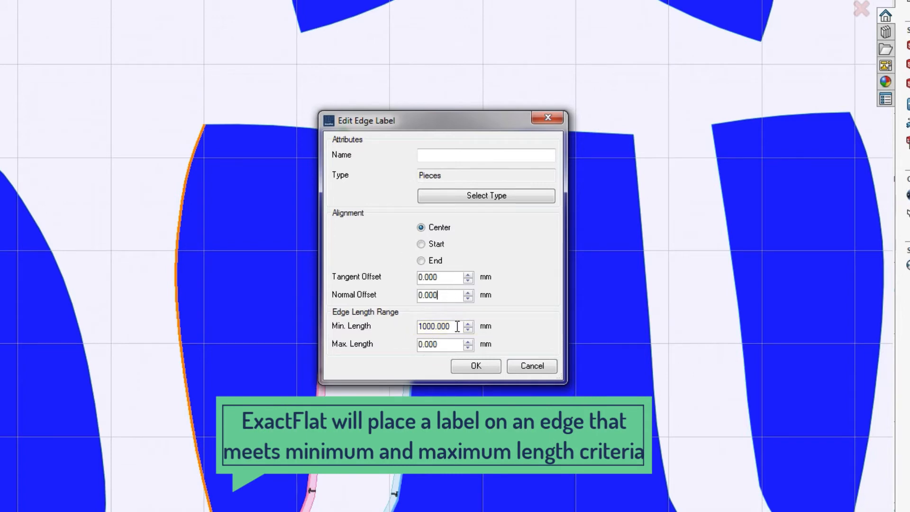
# - Set the label's edge length range to a minimum of 0 mm and a maximum of 1000 mm
pyautogui.moveTo(457, 327); pyautogui.dragTo(374, 331)
pyautogui.write('0')
pyautogui.click(435, 345)
pyautogui.moveTo(445, 344); pyautogui.dragTo(344, 345)
pyautogui.write('100')
pyautogui.click(448, 327)
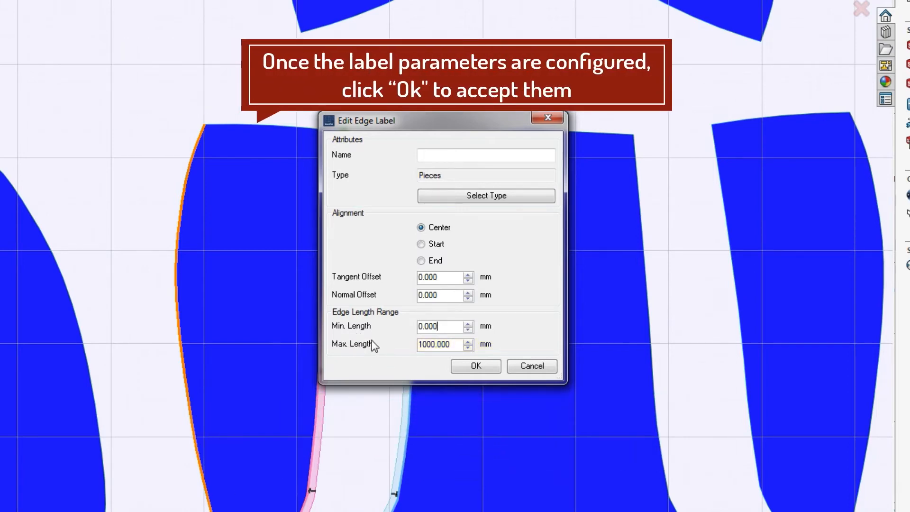
# - Reset the label's maximum edge length to 0 mm
pyautogui.press('Tab')
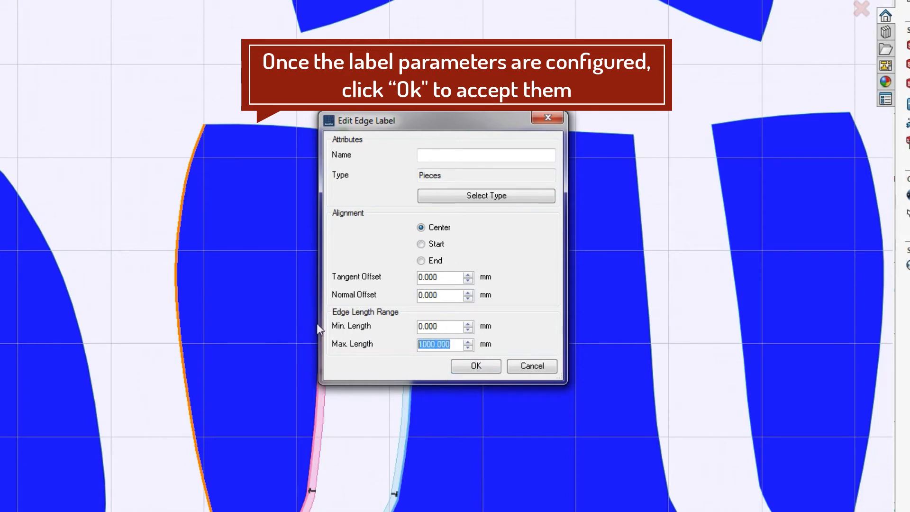
pyautogui.write('0')
pyautogui.click(432, 326)
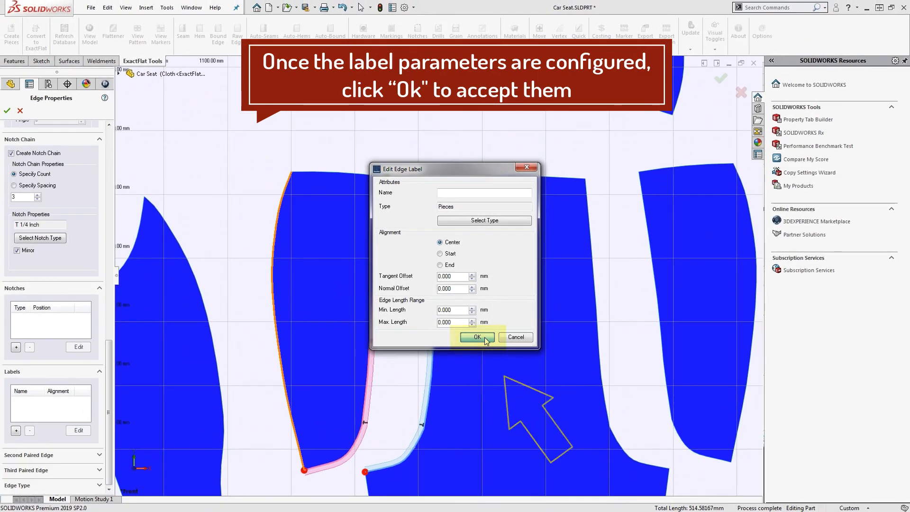
# - Accept the centred Pieces label, apply it with the seam's edge properties and clear the edge selection
pyautogui.click(477, 338)
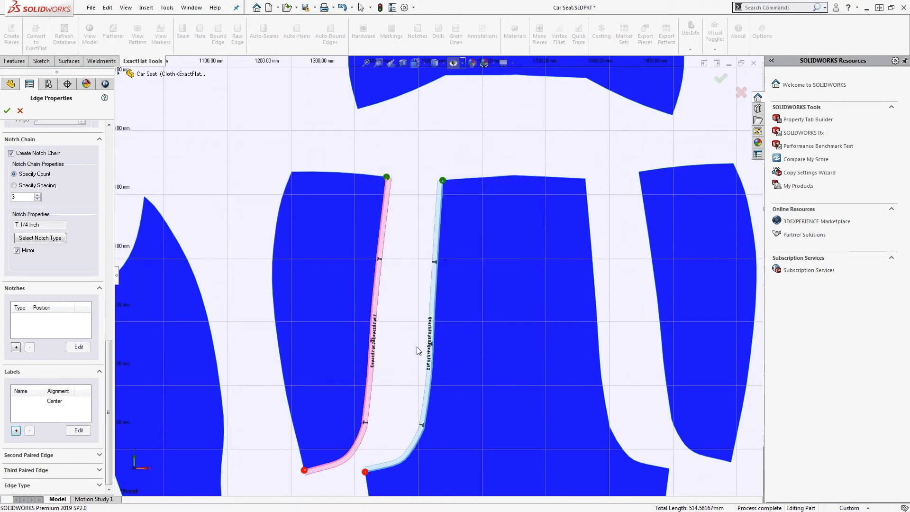
pyautogui.scroll(-5, 427, 346)
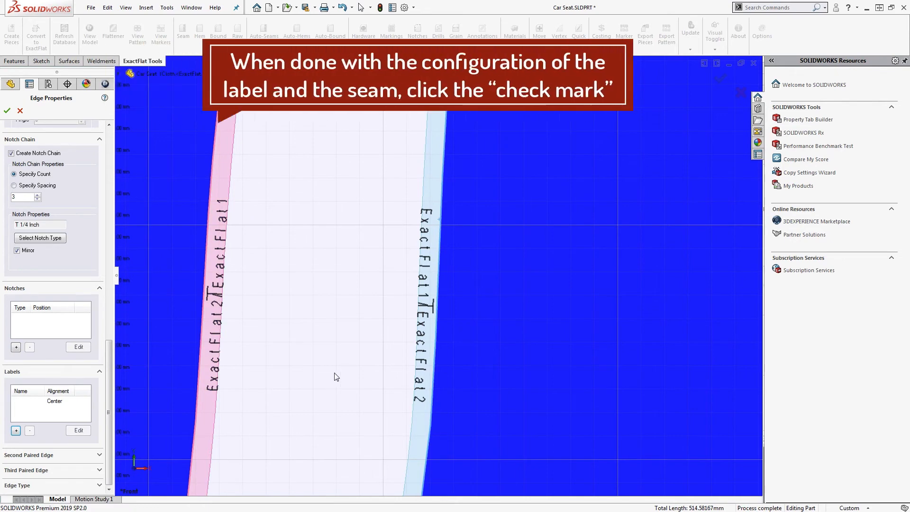
pyautogui.scroll(8, 336, 317)
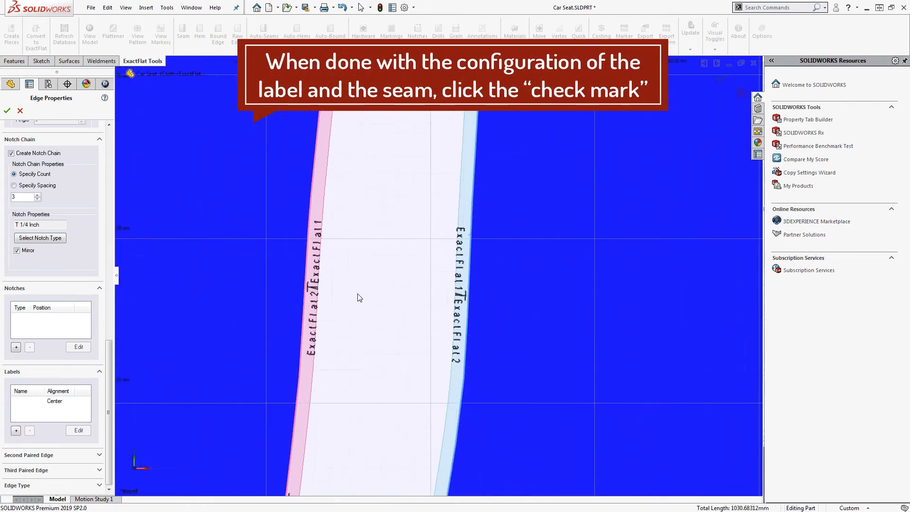
pyautogui.scroll(4, 398, 306)
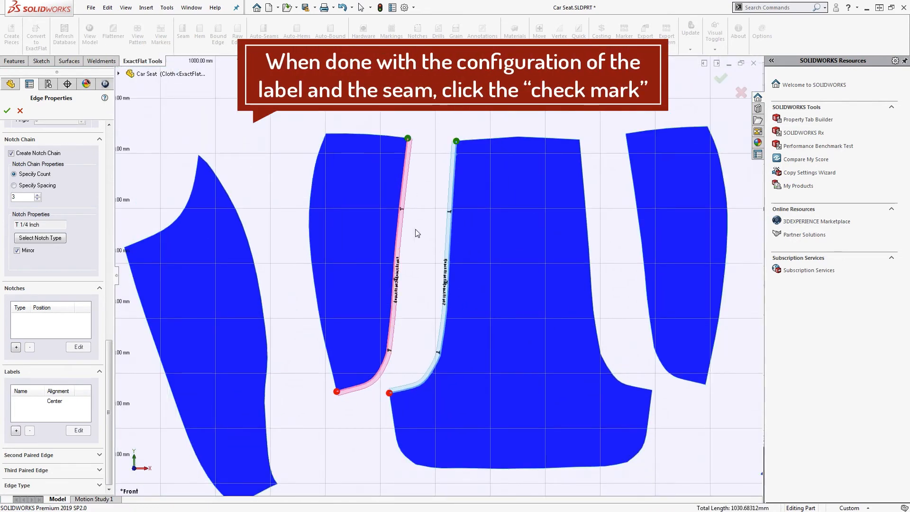
pyautogui.moveTo(108, 364); pyautogui.dragTo(46, 124)
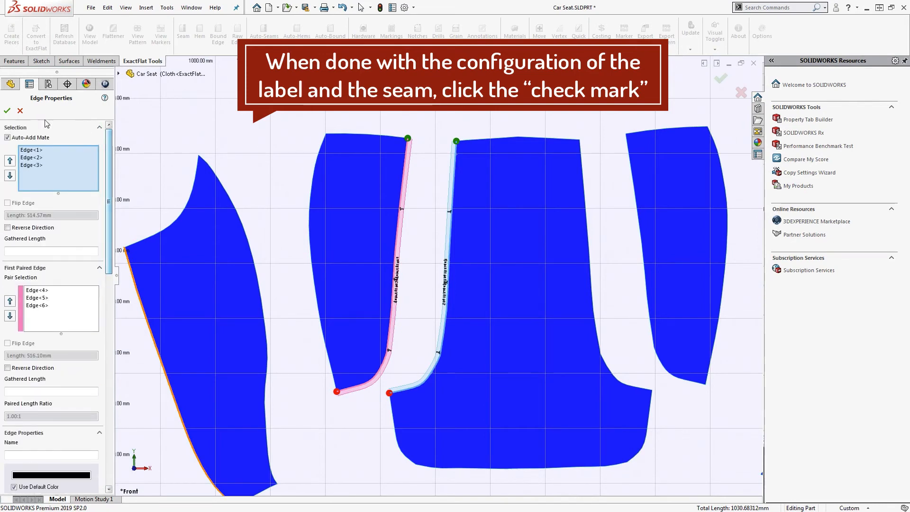
pyautogui.click(7, 111)
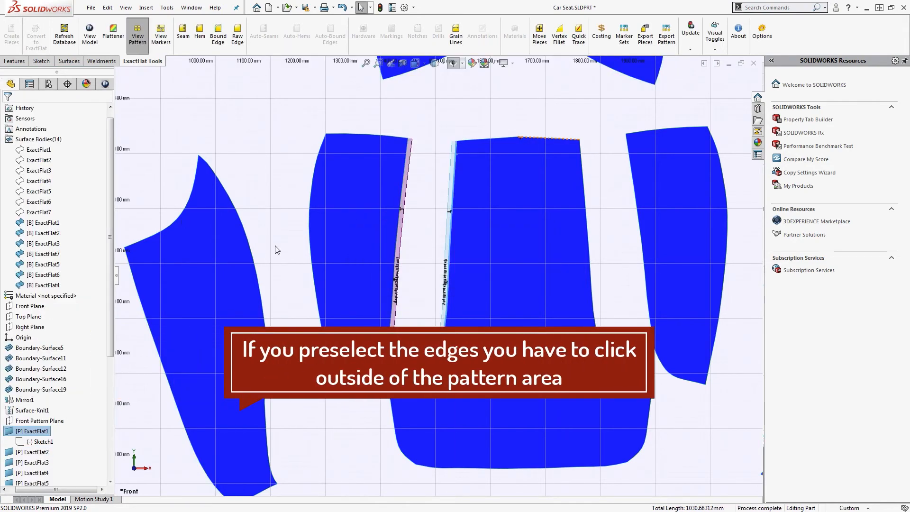
pyautogui.click(456, 105)
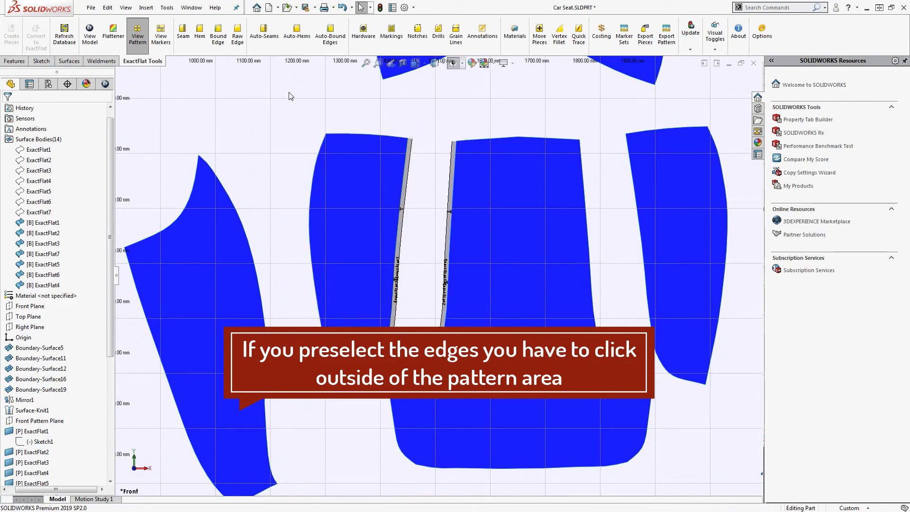
pyautogui.click(266, 106)
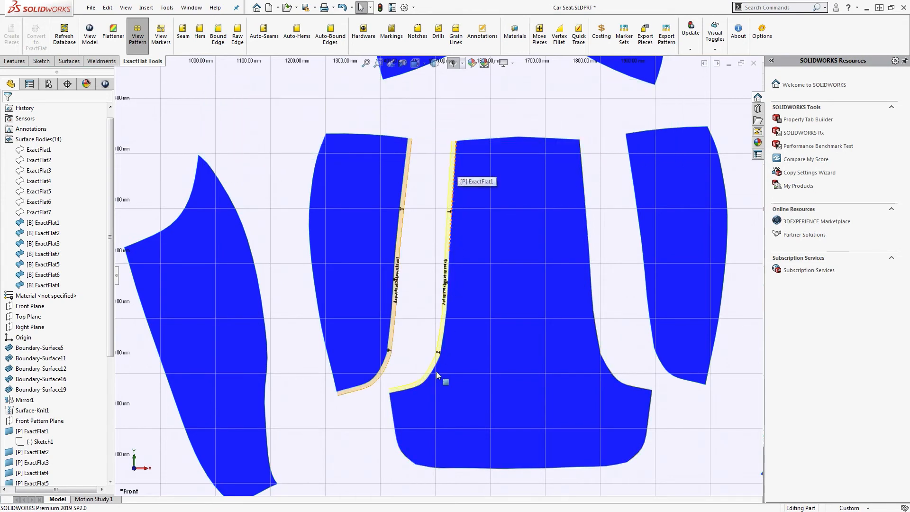
# - Edit the existing seam from the large centre piece's left edge, changing its seam type to Join 10mm
pyautogui.click(455, 176)
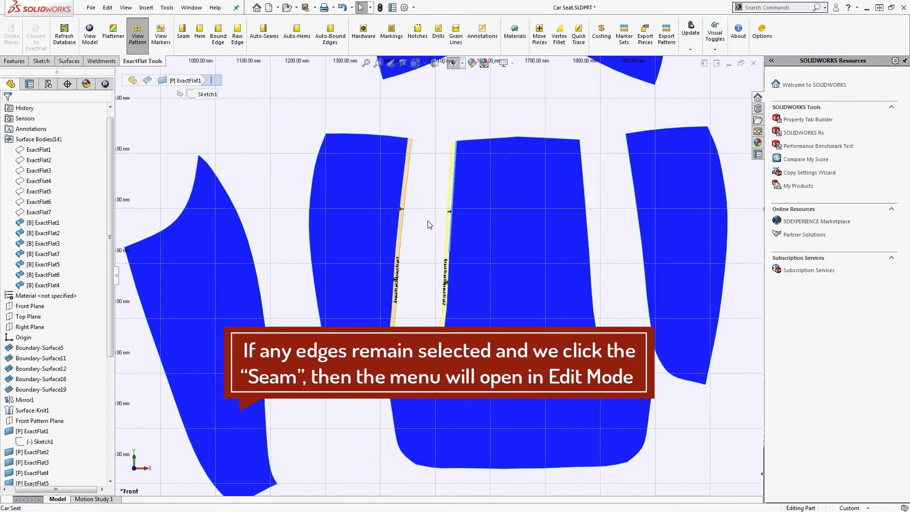
pyautogui.click(185, 38)
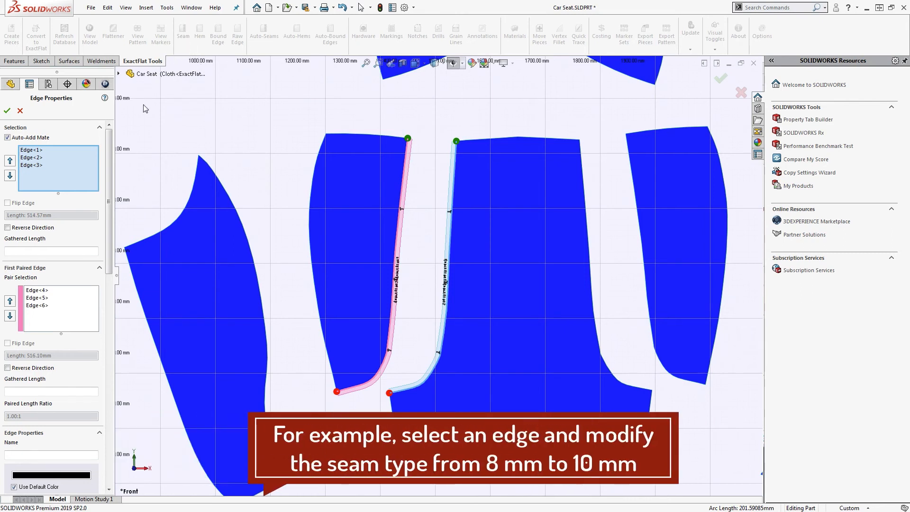
pyautogui.moveTo(108, 208); pyautogui.dragTo(106, 307)
pyautogui.click(72, 261)
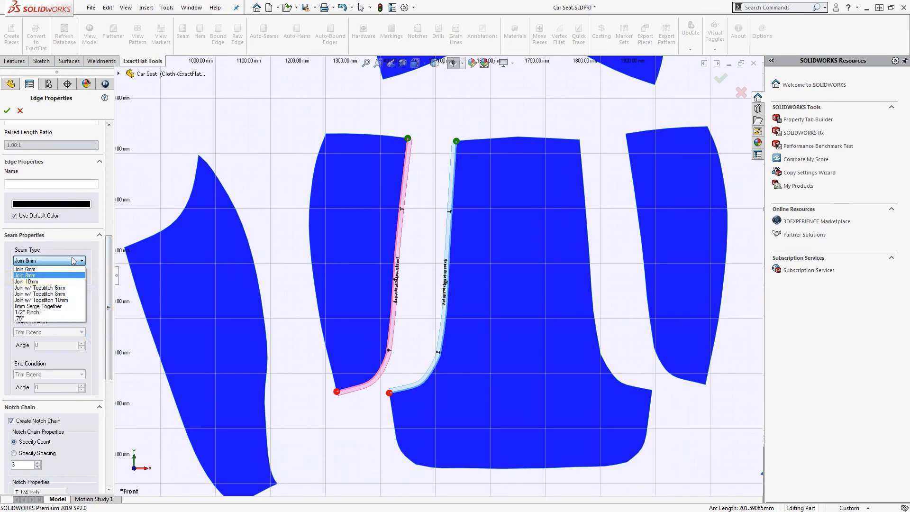
pyautogui.click(38, 281)
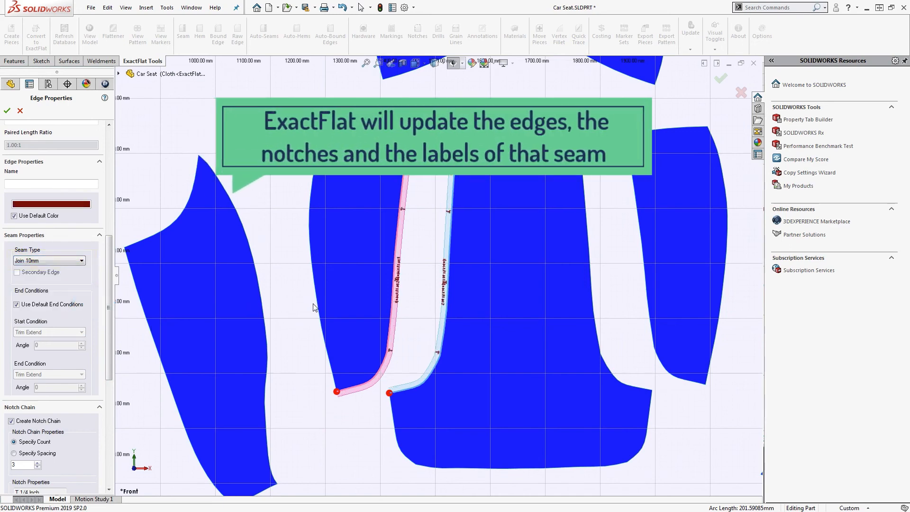
pyautogui.scroll(-3, 463, 209)
pyautogui.scroll(-2, 424, 240)
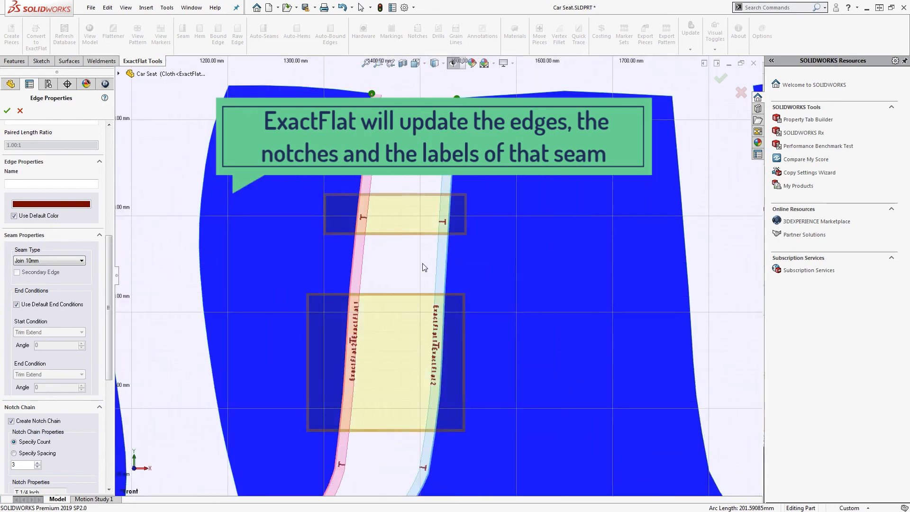
pyautogui.scroll(-2, 390, 333)
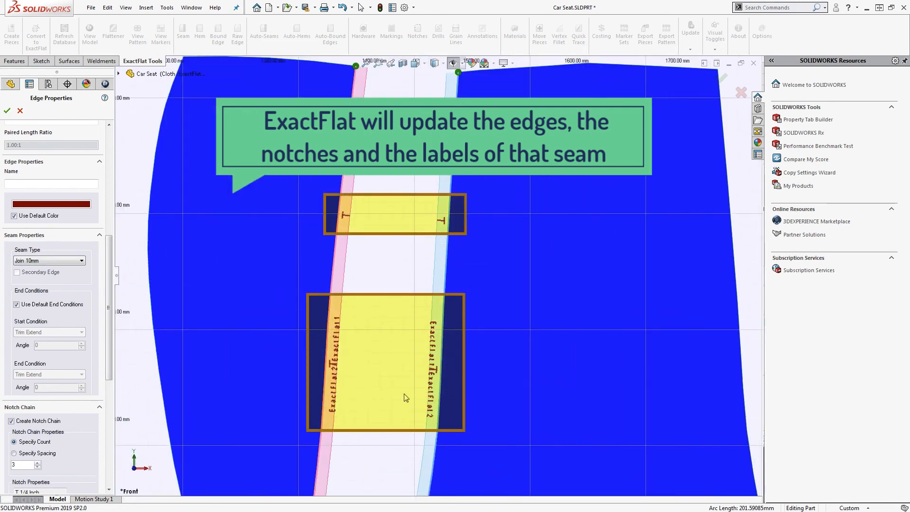
pyautogui.click(7, 111)
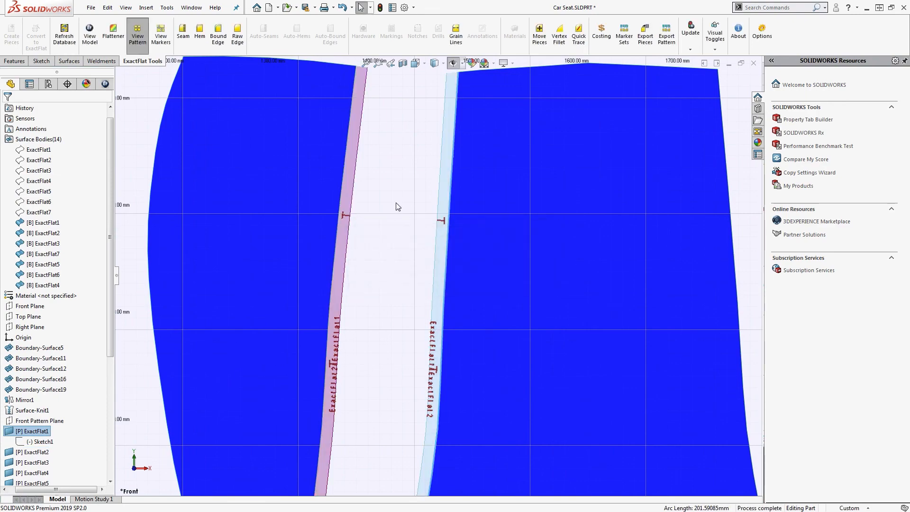
pyautogui.scroll(6, 396, 242)
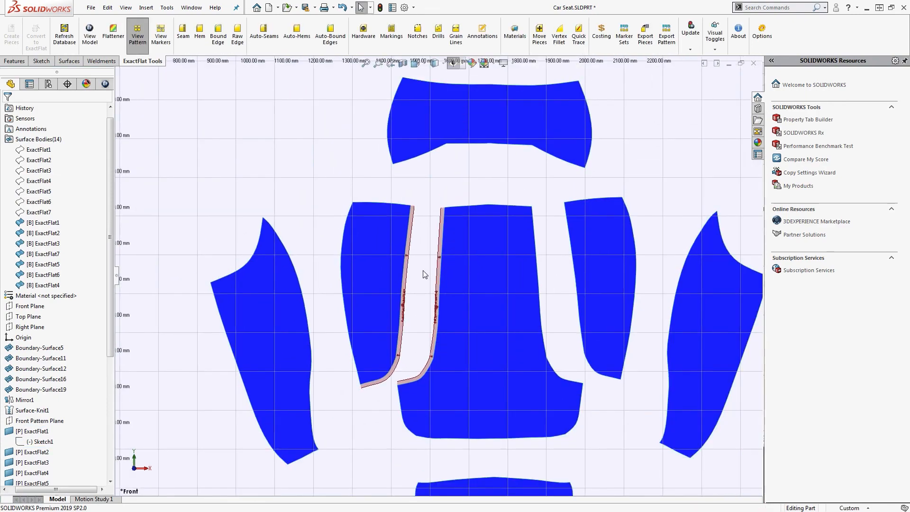